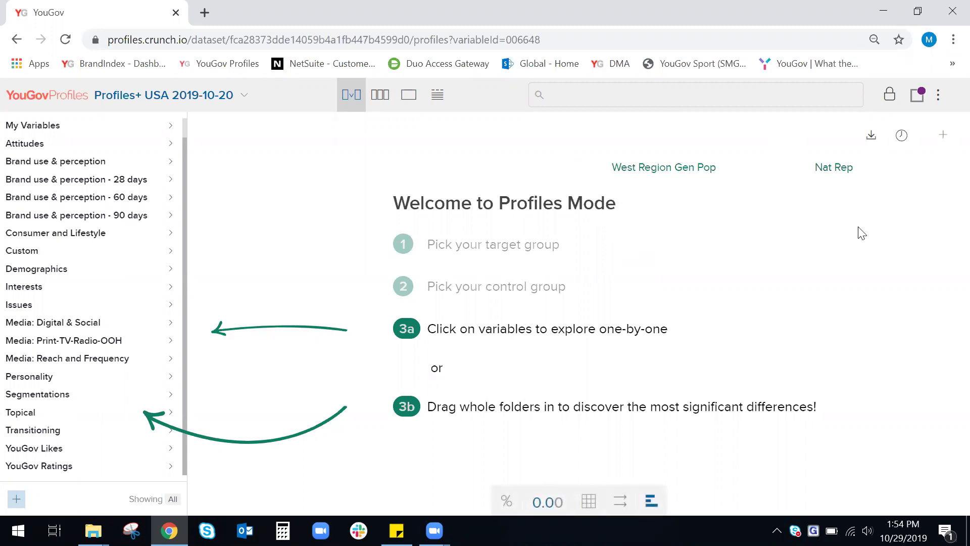
Expand the Consumer and Lifestyle > Sports > Fan Interest folders in the sidebar
{"action": "left_click", "coordinate": [155, 241]}
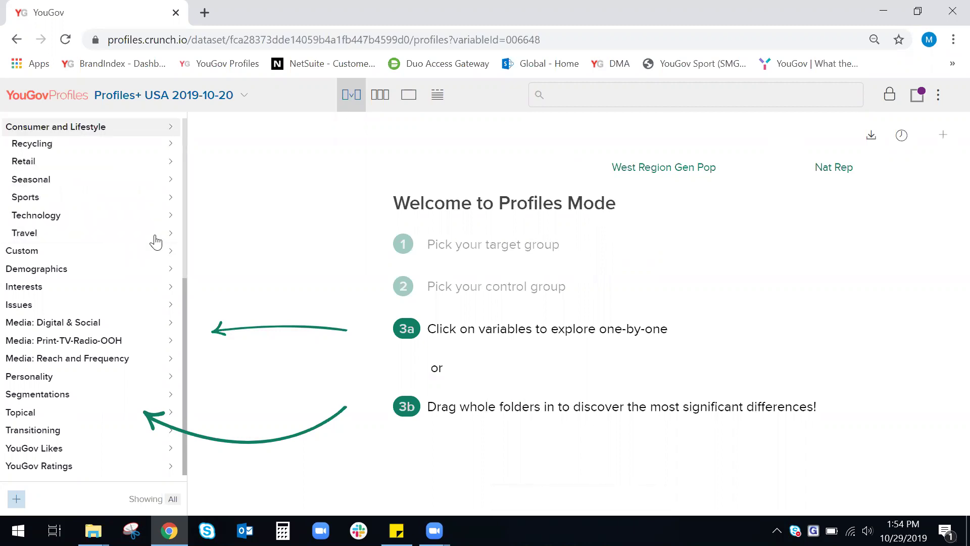
{"action": "scroll", "coordinate": [155, 242], "scroll_direction": "up", "scroll_amount": 1}
{"action": "scroll", "coordinate": [155, 241], "scroll_direction": "up", "scroll_amount": 1}
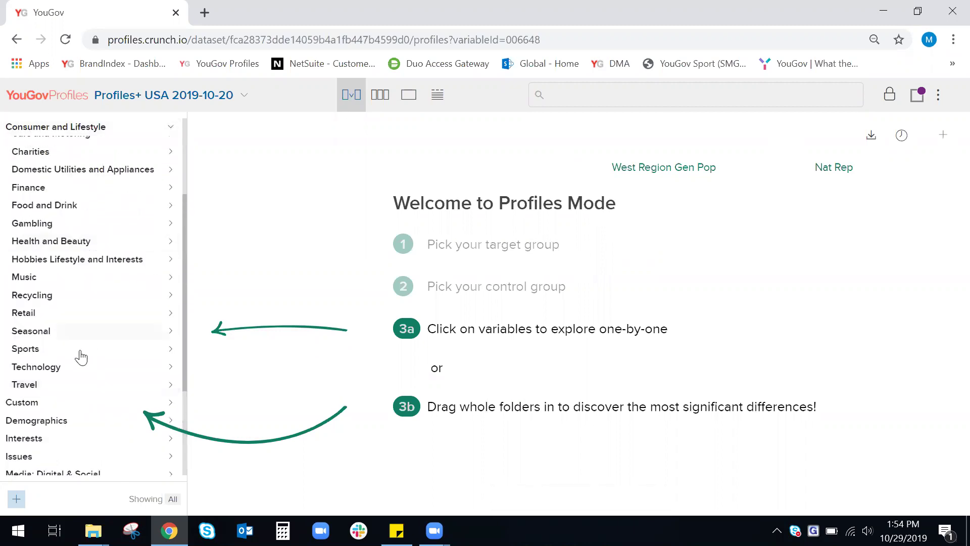
{"action": "left_click", "coordinate": [80, 350]}
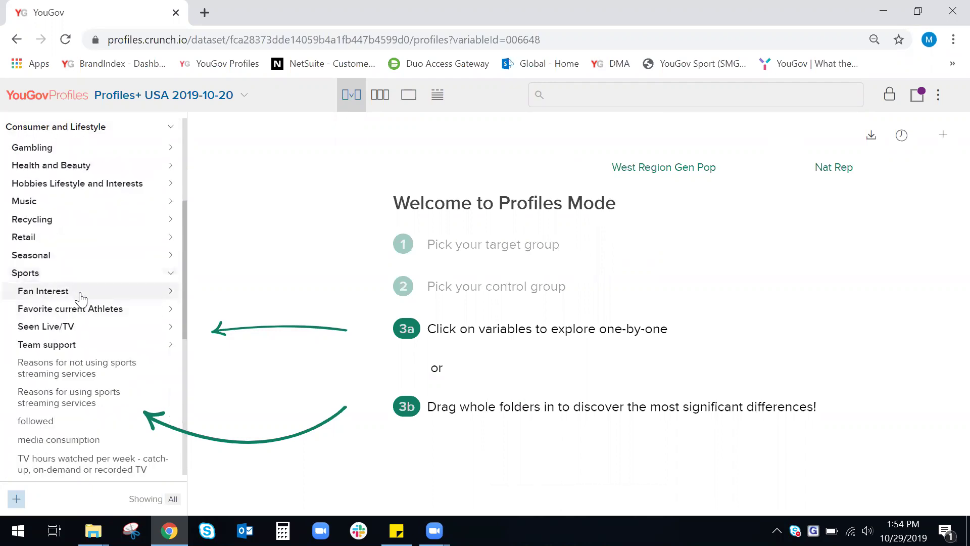
{"action": "left_click", "coordinate": [79, 290]}
{"action": "scroll", "coordinate": [97, 342], "scroll_direction": "down", "scroll_amount": 3}
{"action": "scroll", "coordinate": [100, 347], "scroll_direction": "down", "scroll_amount": 3}
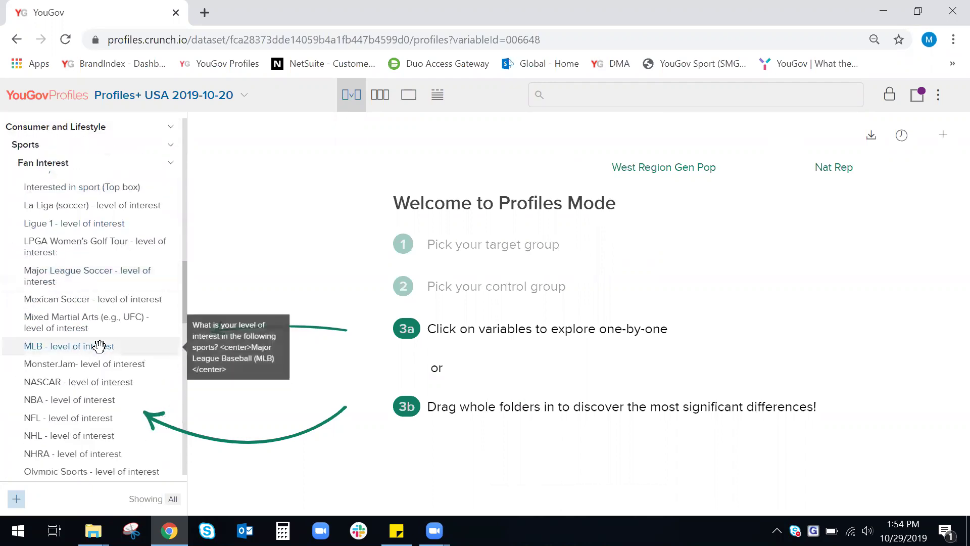
{"action": "scroll", "coordinate": [99, 347], "scroll_direction": "down", "scroll_amount": 3}
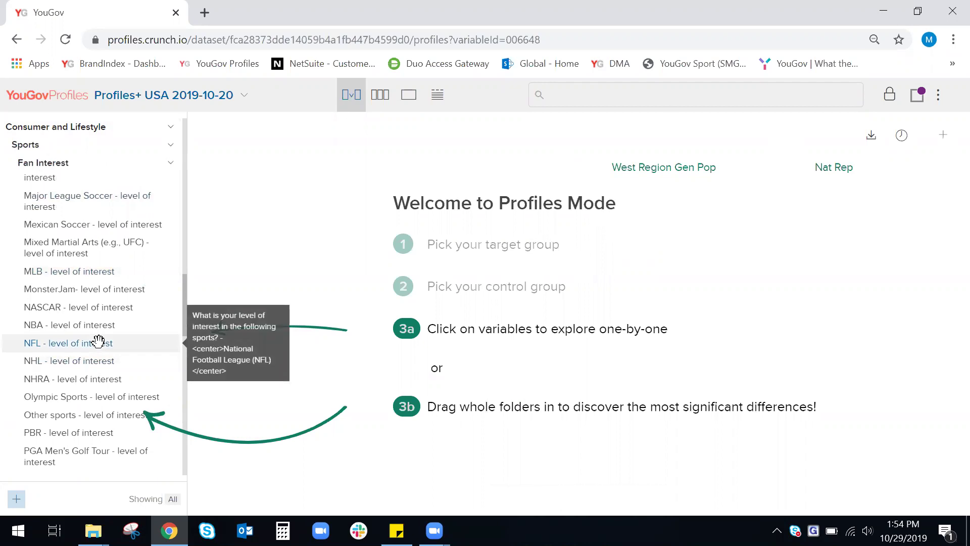
Add 'NFL - level of interest' to the main panel, comparing West Region Gen Pop with Nat Rep
{"action": "left_click_drag", "start_coordinate": [99, 341], "coordinate": [503, 353]}
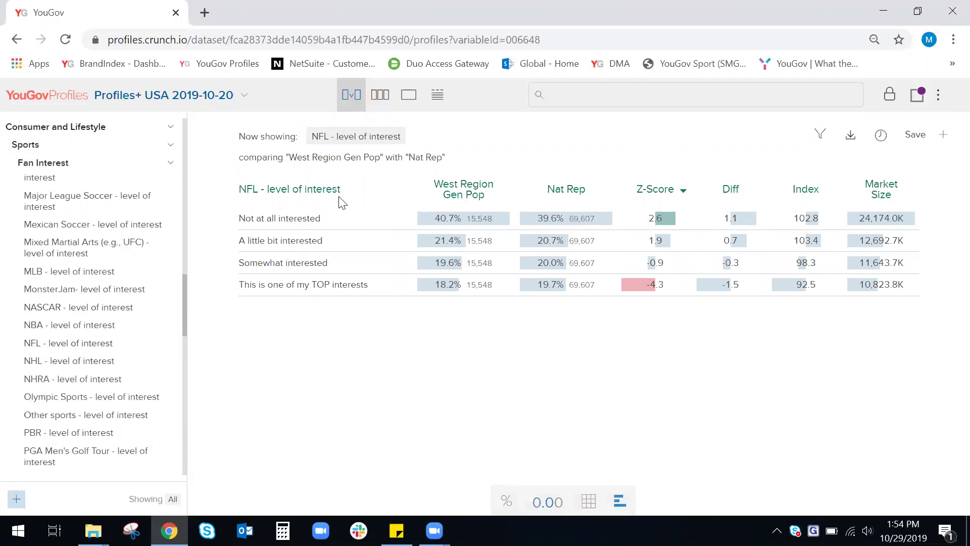
{"action": "mouse_move", "coordinate": [463, 189]}
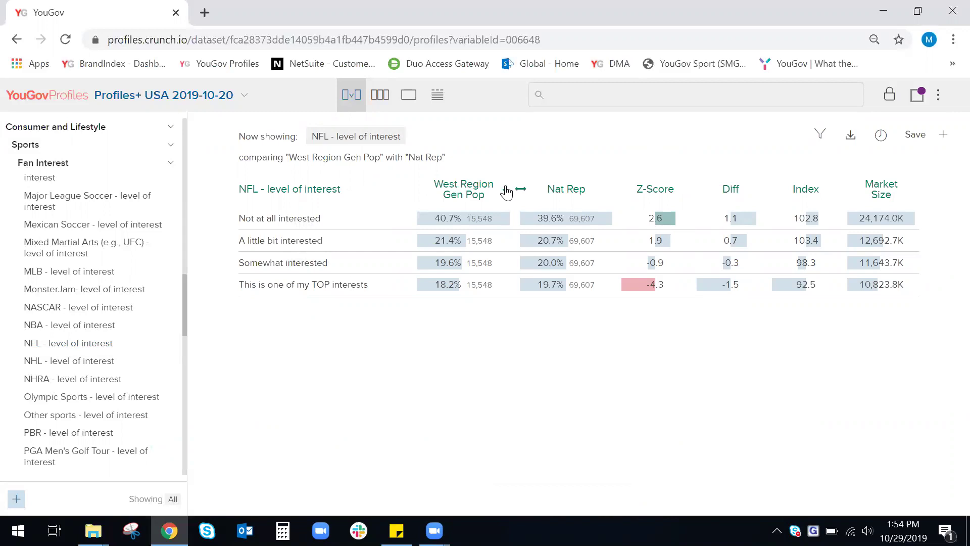
{"action": "left_click", "coordinate": [507, 192]}
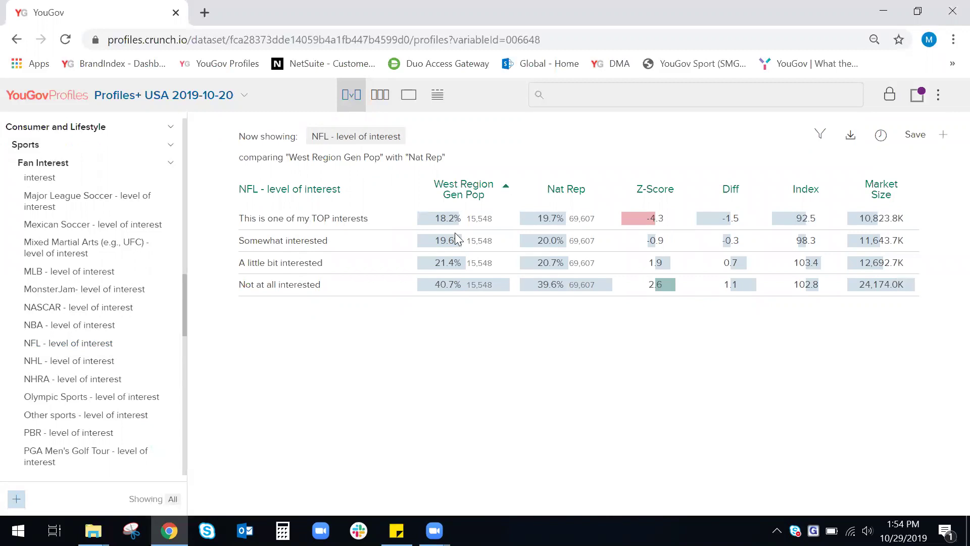
{"action": "mouse_move", "coordinate": [290, 188]}
{"action": "left_click", "coordinate": [350, 193]}
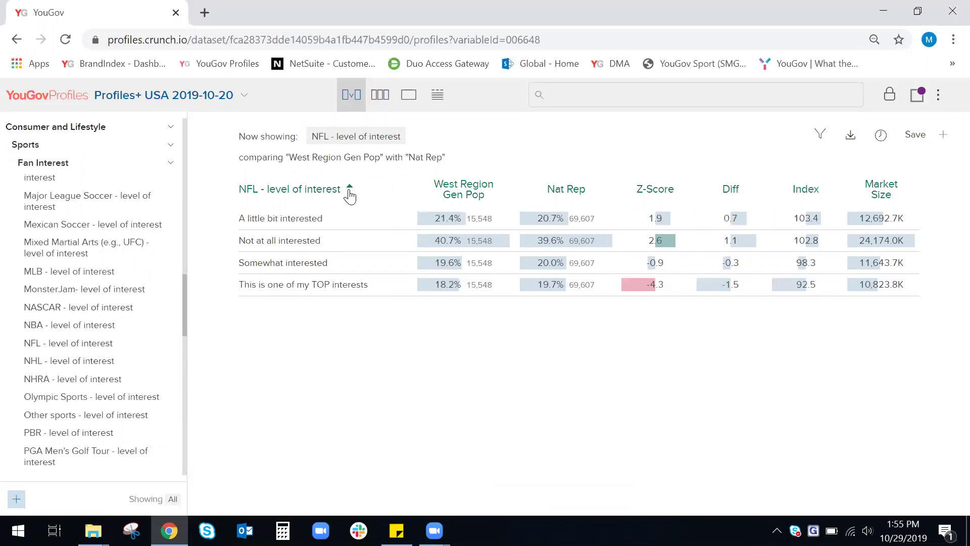
{"action": "left_click", "coordinate": [349, 194]}
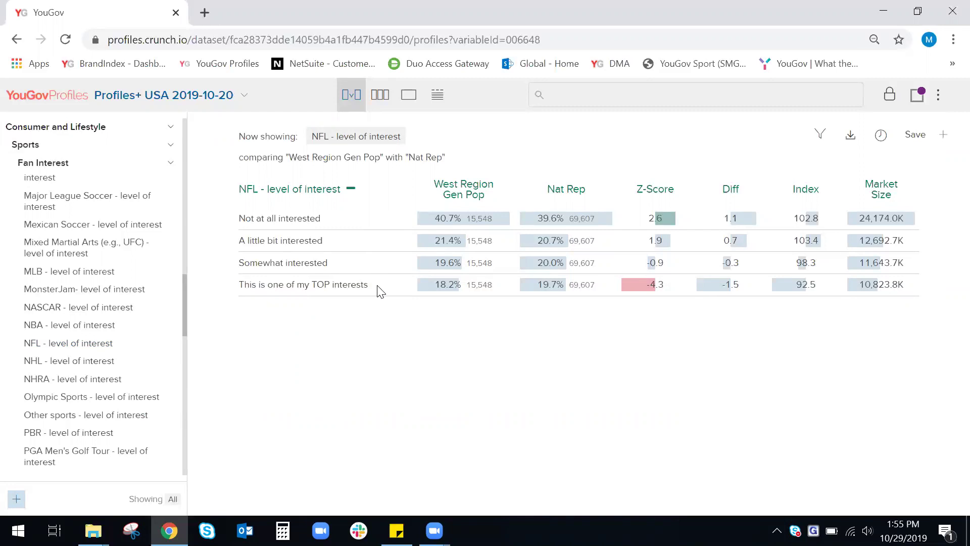
Collapse Fan Interest and expand the Sports > Team support folder
{"action": "left_click", "coordinate": [170, 164]}
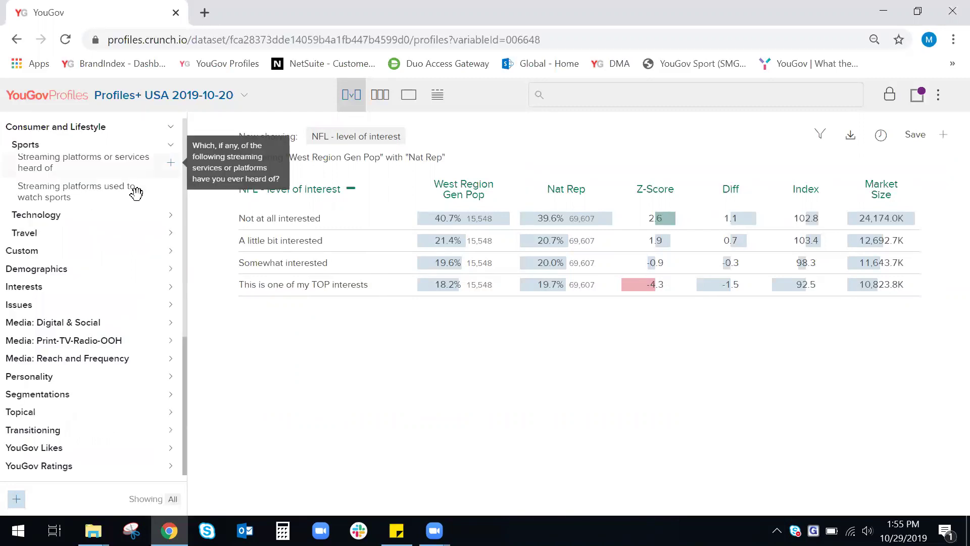
{"action": "scroll", "coordinate": [110, 238], "scroll_direction": "up", "scroll_amount": 2}
{"action": "scroll", "coordinate": [105, 250], "scroll_direction": "up", "scroll_amount": 2}
{"action": "left_click", "coordinate": [109, 307]}
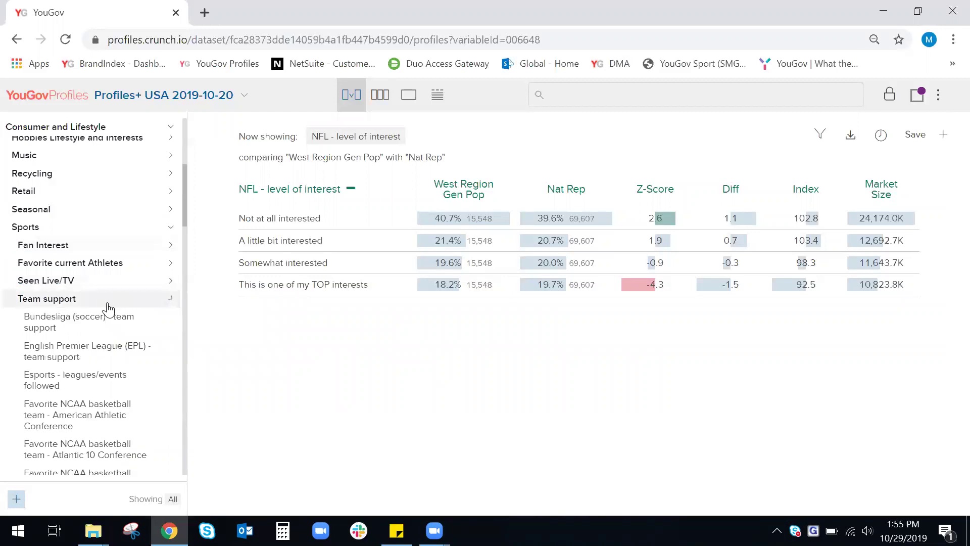
{"action": "scroll", "coordinate": [108, 306], "scroll_direction": "down", "scroll_amount": 5}
{"action": "scroll", "coordinate": [109, 310], "scroll_direction": "down", "scroll_amount": 5}
{"action": "scroll", "coordinate": [109, 315], "scroll_direction": "down", "scroll_amount": 5}
{"action": "scroll", "coordinate": [110, 319], "scroll_direction": "down", "scroll_amount": 2}
{"action": "scroll", "coordinate": [111, 320], "scroll_direction": "up", "scroll_amount": 2}
{"action": "scroll", "coordinate": [108, 318], "scroll_direction": "up", "scroll_amount": 2}
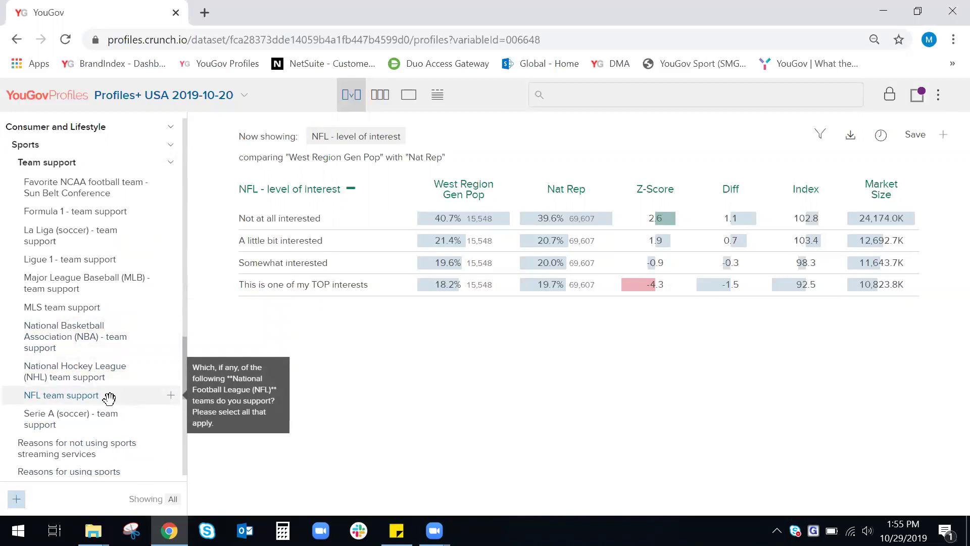
Replace the NFL interest table with 'NFL team support' via the Replace with zone
{"action": "left_click_drag", "start_coordinate": [109, 397], "coordinate": [388, 296]}
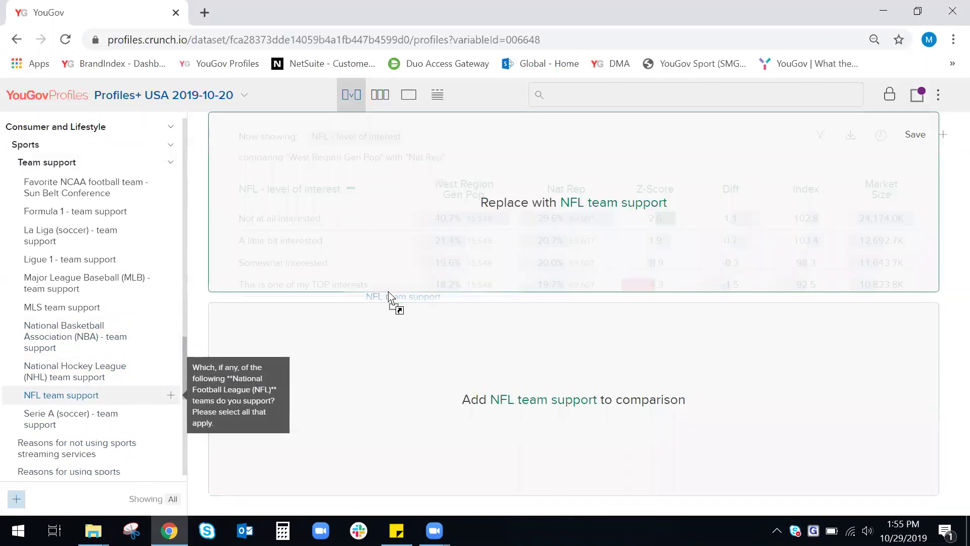
{"action": "mouse_move", "coordinate": [388, 295]}
{"action": "left_mouse_down"}
{"action": "mouse_move", "coordinate": [437, 218]}
{"action": "mouse_move", "coordinate": [508, 355]}
{"action": "mouse_move", "coordinate": [499, 391]}
{"action": "mouse_move", "coordinate": [489, 240]}
{"action": "left_mouse_up"}
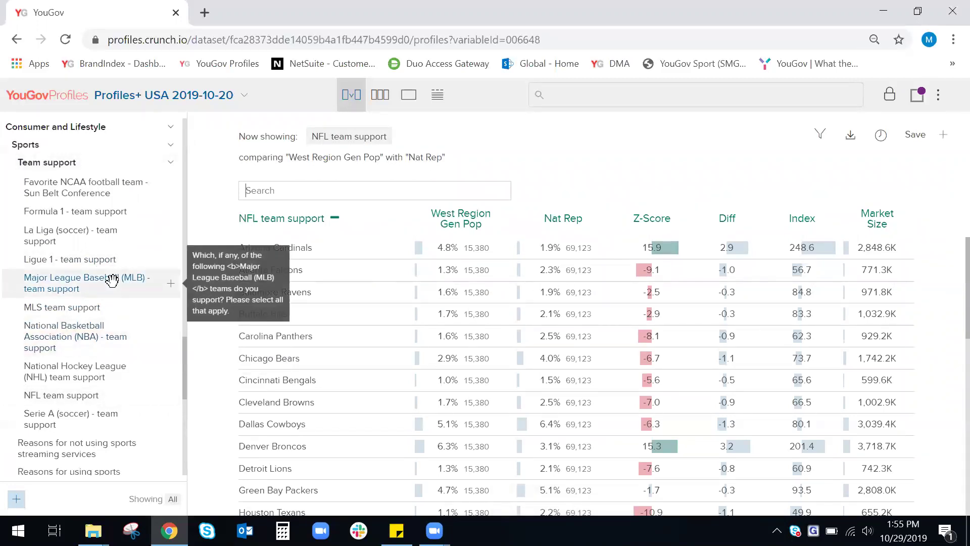
Add MLB, NBA and NHL team support to the comparison beneath NFL team support
{"action": "mouse_move", "coordinate": [111, 280]}
{"action": "left_mouse_down"}
{"action": "mouse_move", "coordinate": [446, 393]}
{"action": "mouse_move", "coordinate": [402, 372]}
{"action": "left_mouse_up"}
{"action": "mouse_move", "coordinate": [96, 332]}
{"action": "left_mouse_down"}
{"action": "mouse_move", "coordinate": [415, 401]}
{"action": "mouse_move", "coordinate": [379, 412]}
{"action": "left_mouse_up"}
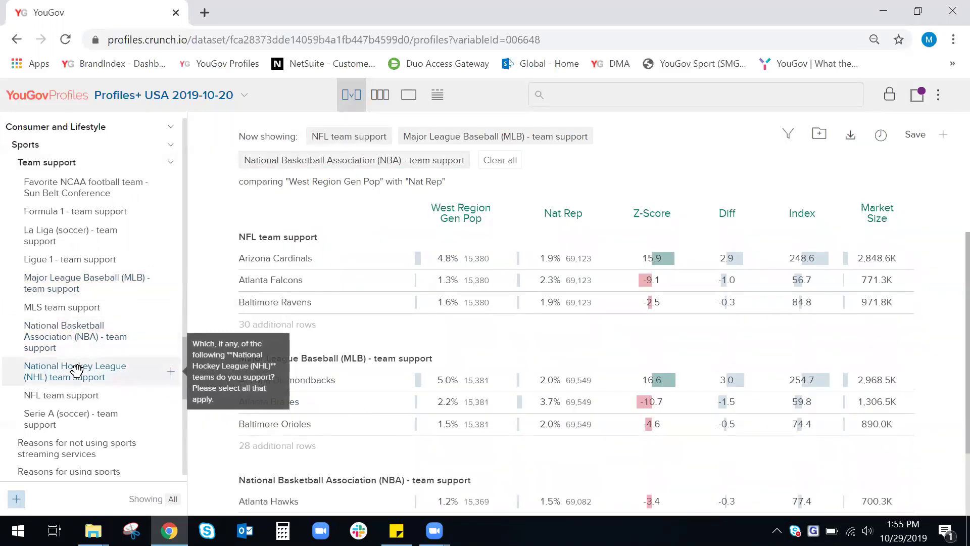
{"action": "mouse_move", "coordinate": [76, 370]}
{"action": "left_mouse_down"}
{"action": "mouse_move", "coordinate": [302, 374]}
{"action": "mouse_move", "coordinate": [375, 402]}
{"action": "left_mouse_up"}
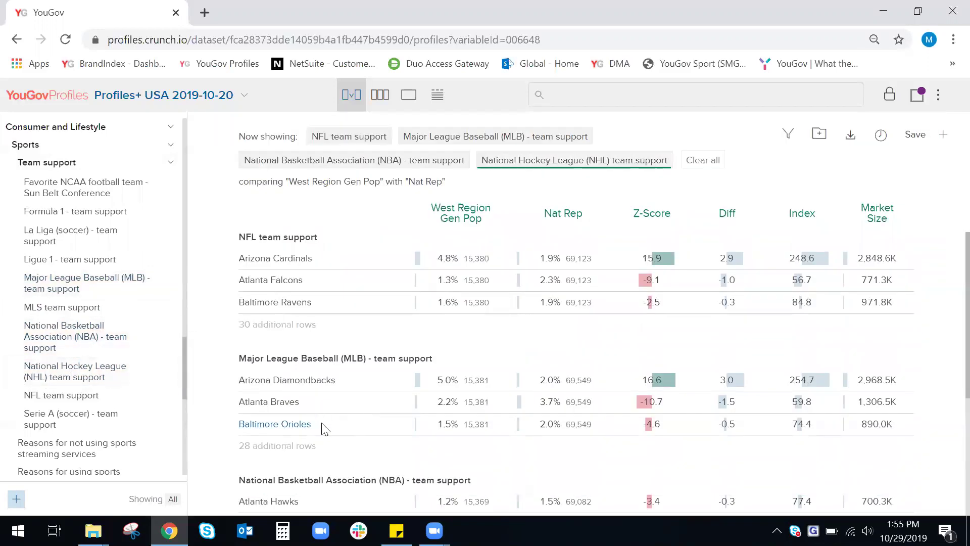
{"action": "scroll", "coordinate": [314, 383], "scroll_direction": "down", "scroll_amount": 1}
{"action": "scroll", "coordinate": [379, 447], "scroll_direction": "down", "scroll_amount": 1}
{"action": "scroll", "coordinate": [293, 364], "scroll_direction": "down", "scroll_amount": 1}
{"action": "scroll", "coordinate": [325, 389], "scroll_direction": "up", "scroll_amount": 3}
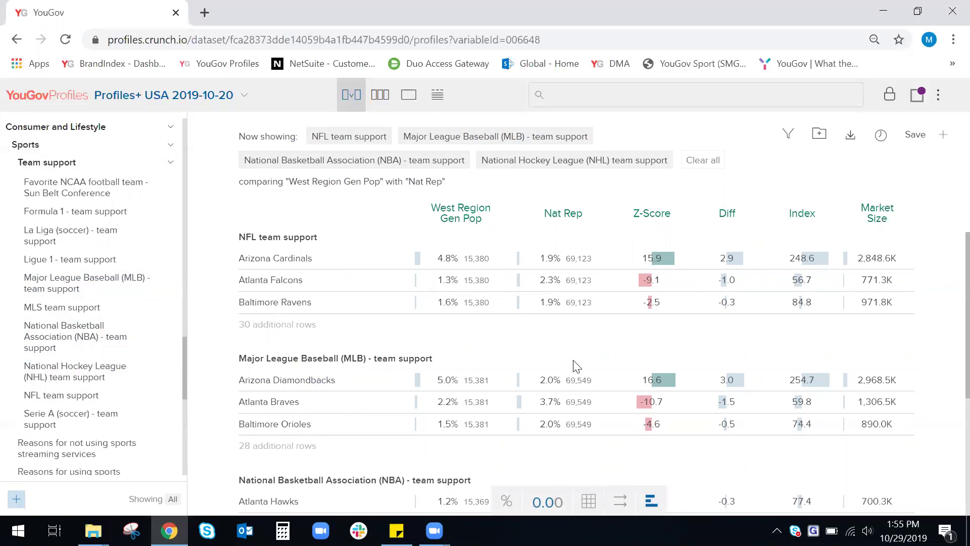
Switch the four team-support results from separate tables to one combined table
{"action": "left_click", "coordinate": [622, 504]}
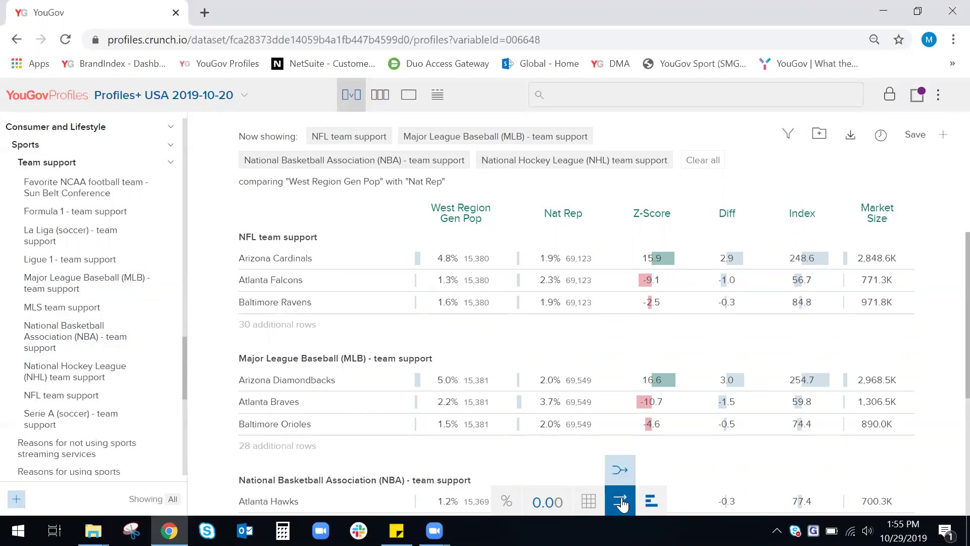
{"action": "left_click", "coordinate": [619, 471]}
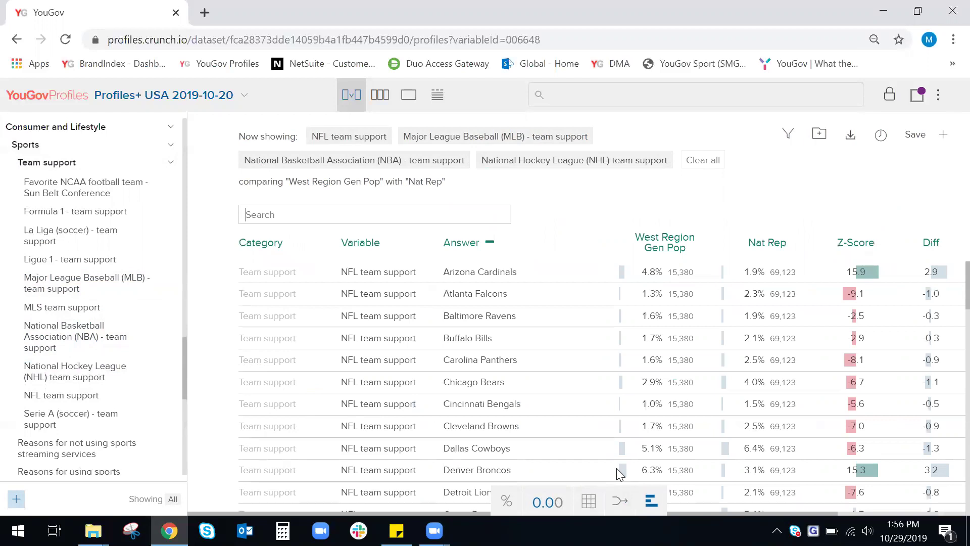
{"action": "scroll", "coordinate": [379, 301], "scroll_direction": "down", "scroll_amount": 1}
{"action": "scroll", "coordinate": [370, 303], "scroll_direction": "down", "scroll_amount": 5}
{"action": "scroll", "coordinate": [370, 303], "scroll_direction": "down", "scroll_amount": 4}
{"action": "scroll", "coordinate": [372, 303], "scroll_direction": "up", "scroll_amount": 10}
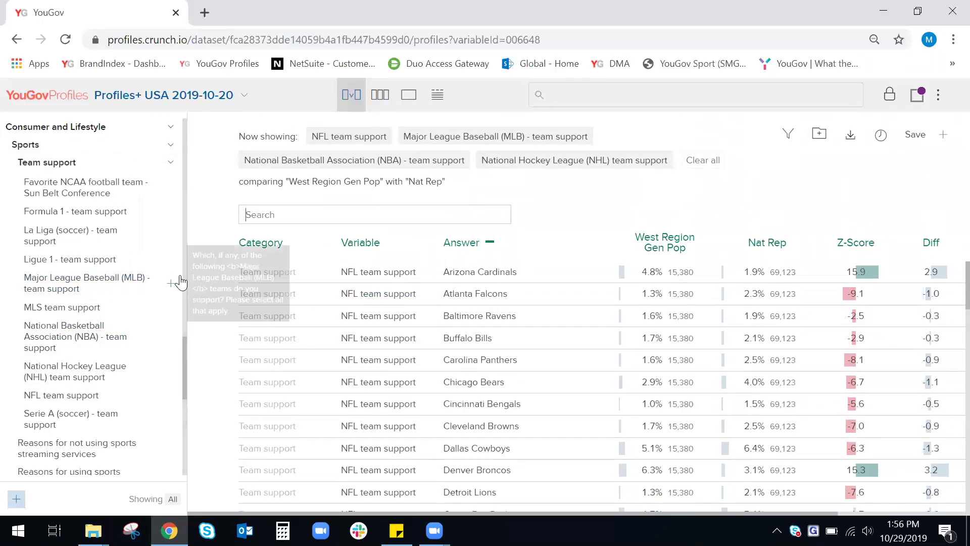
{"action": "left_click", "coordinate": [707, 250]}
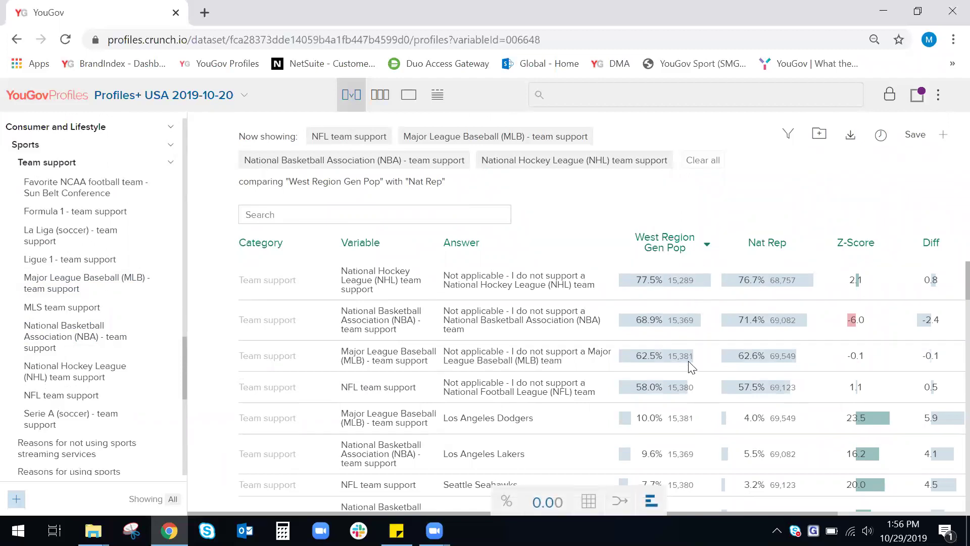
{"action": "scroll", "coordinate": [690, 367], "scroll_direction": "down", "scroll_amount": 2}
{"action": "scroll", "coordinate": [691, 368], "scroll_direction": "up", "scroll_amount": 2}
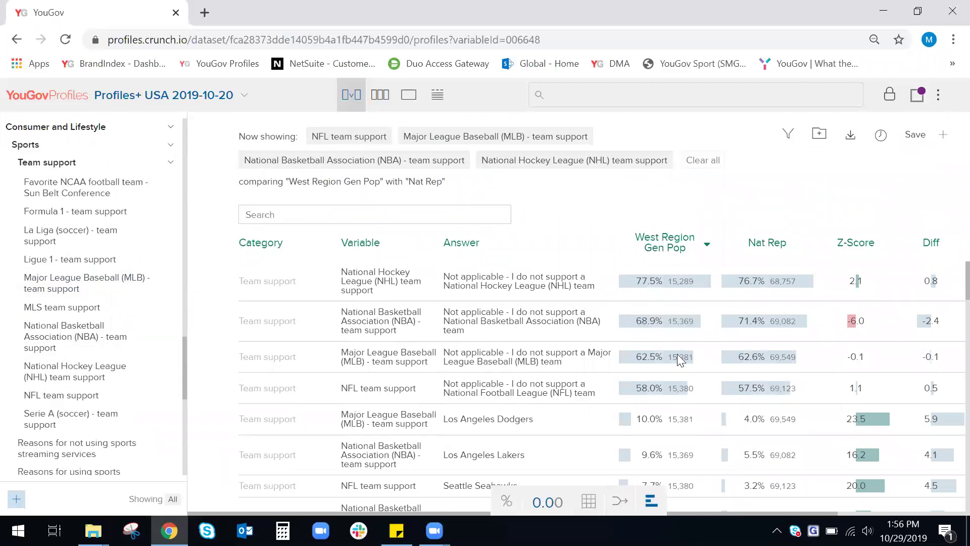
{"action": "scroll", "coordinate": [677, 354], "scroll_direction": "down", "scroll_amount": 2}
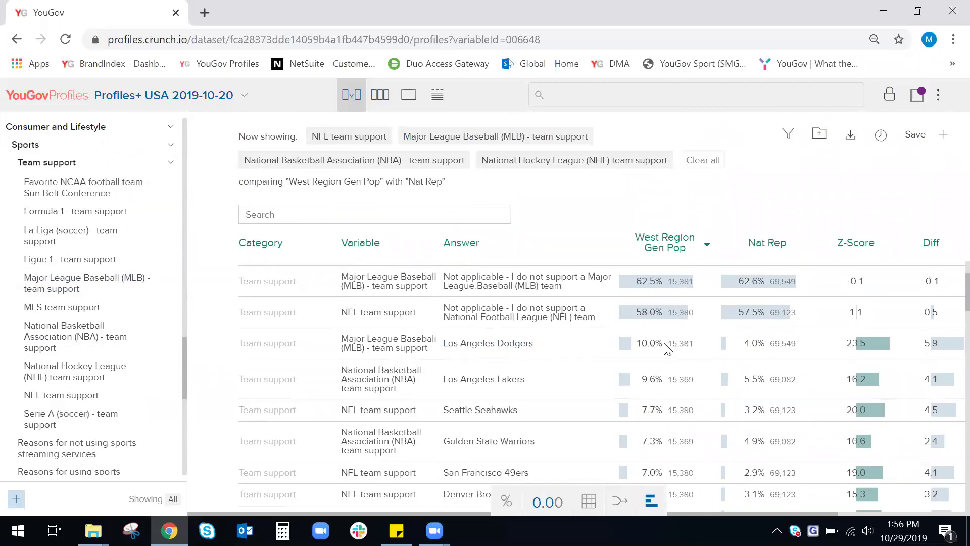